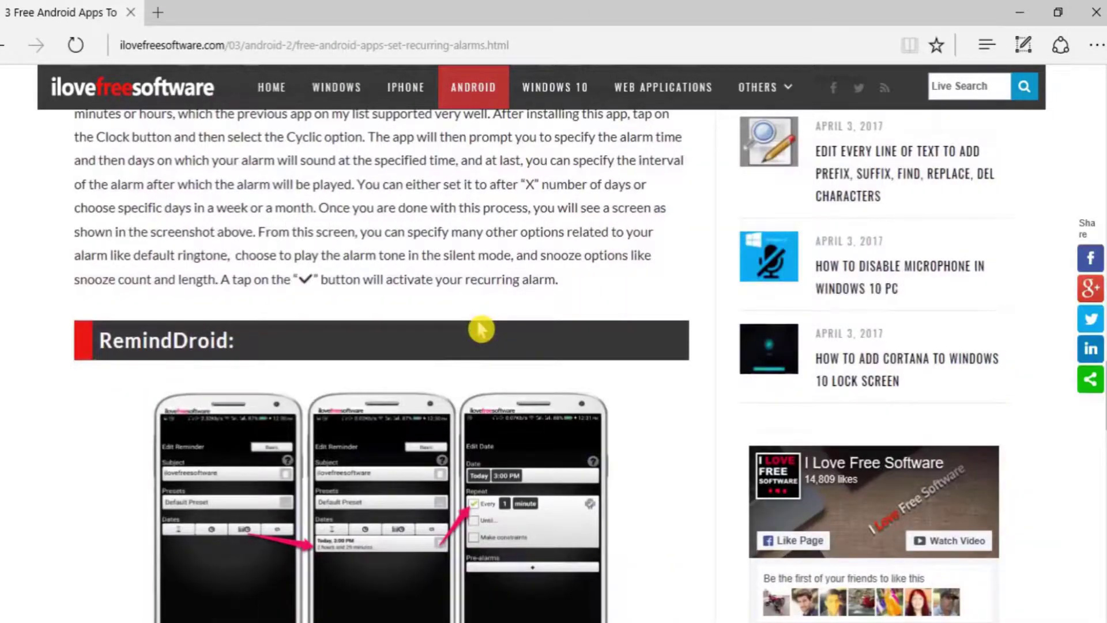
Scroll back up the recurring-alarms article to its title and introduction.
scroll(482, 329, "up", 5)
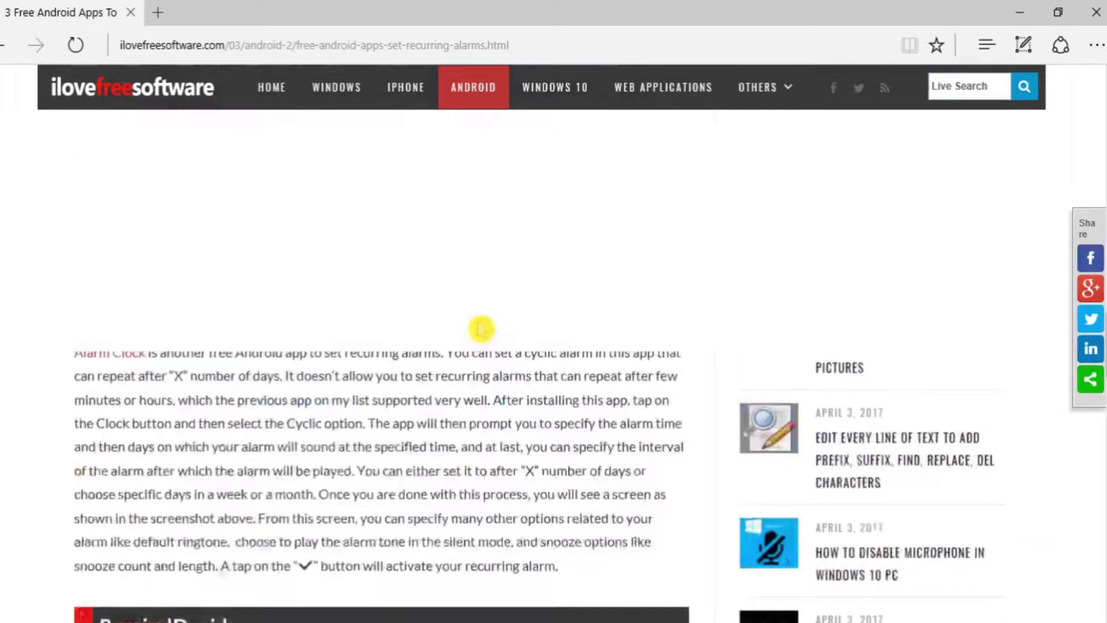
scroll(482, 329, "up", 3)
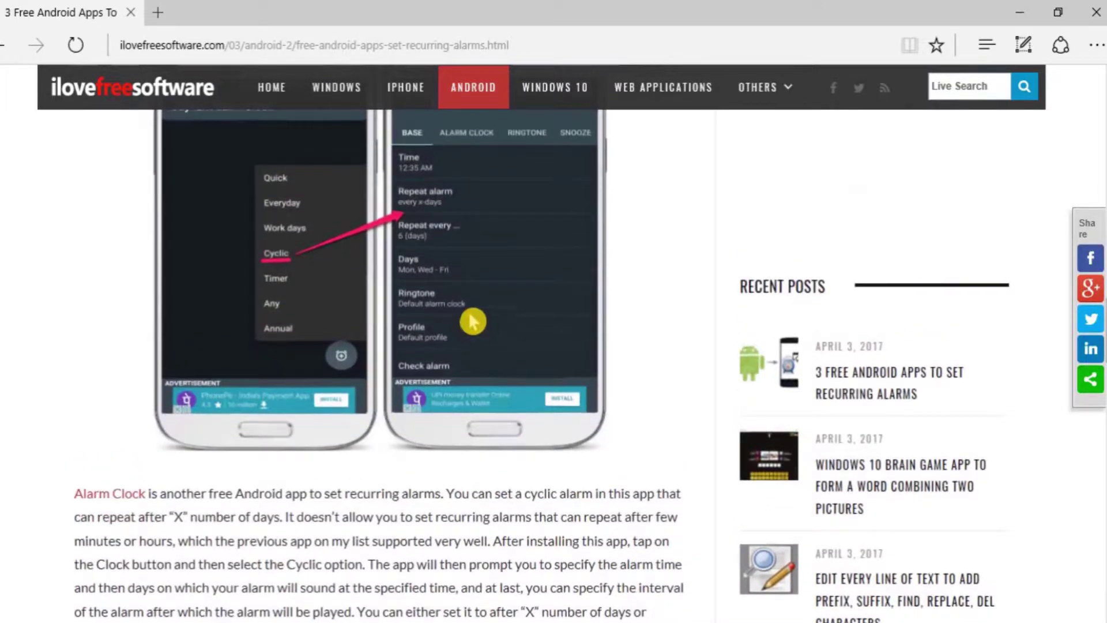
scroll(481, 329, "up", 10)
scroll(473, 318, "up", 1)
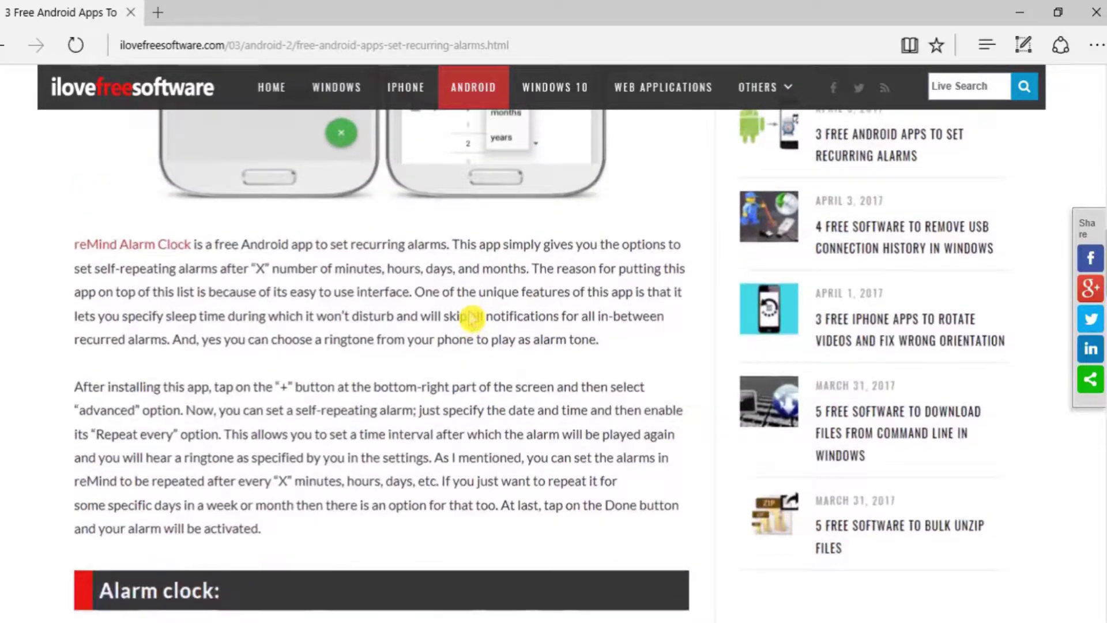
scroll(472, 318, "up", 7)
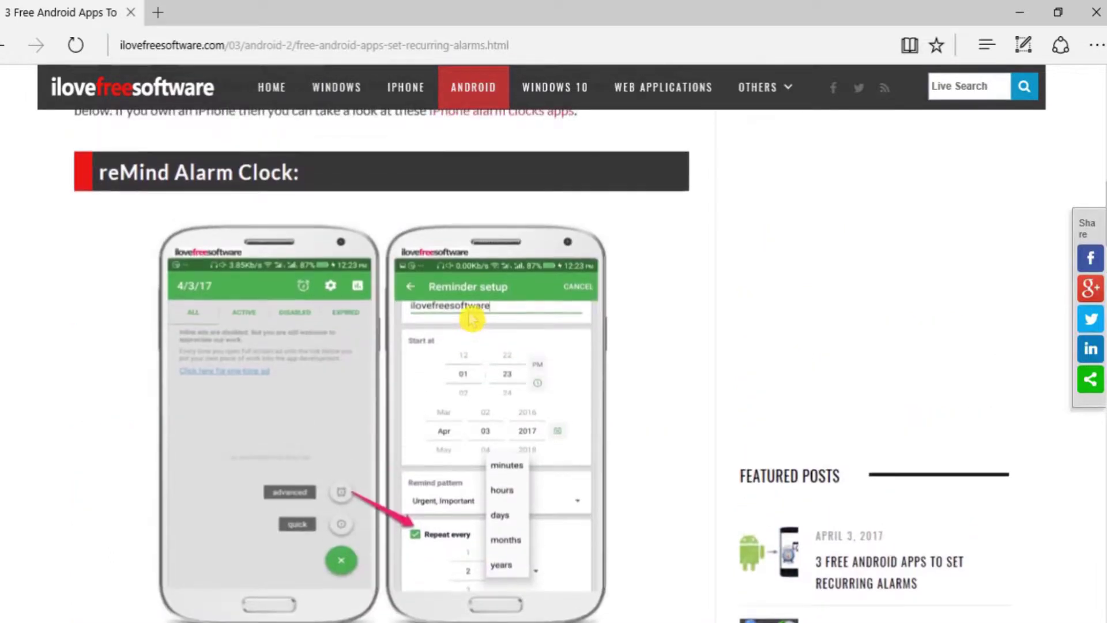
scroll(471, 318, "up", 3)
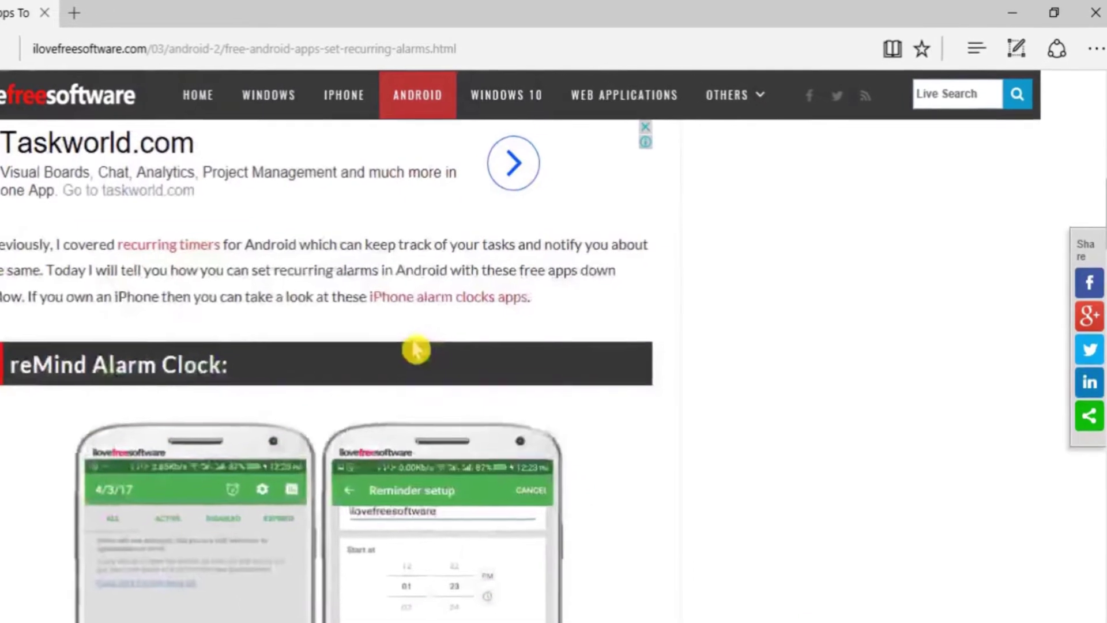
scroll(396, 358, "up", 2)
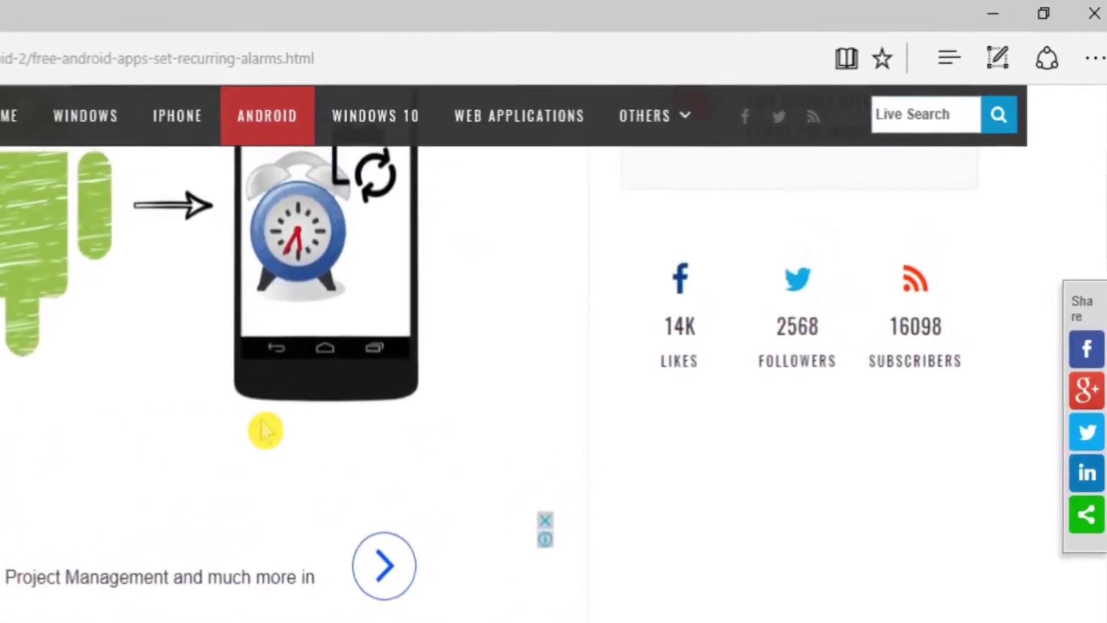
scroll(247, 441, "down", 6)
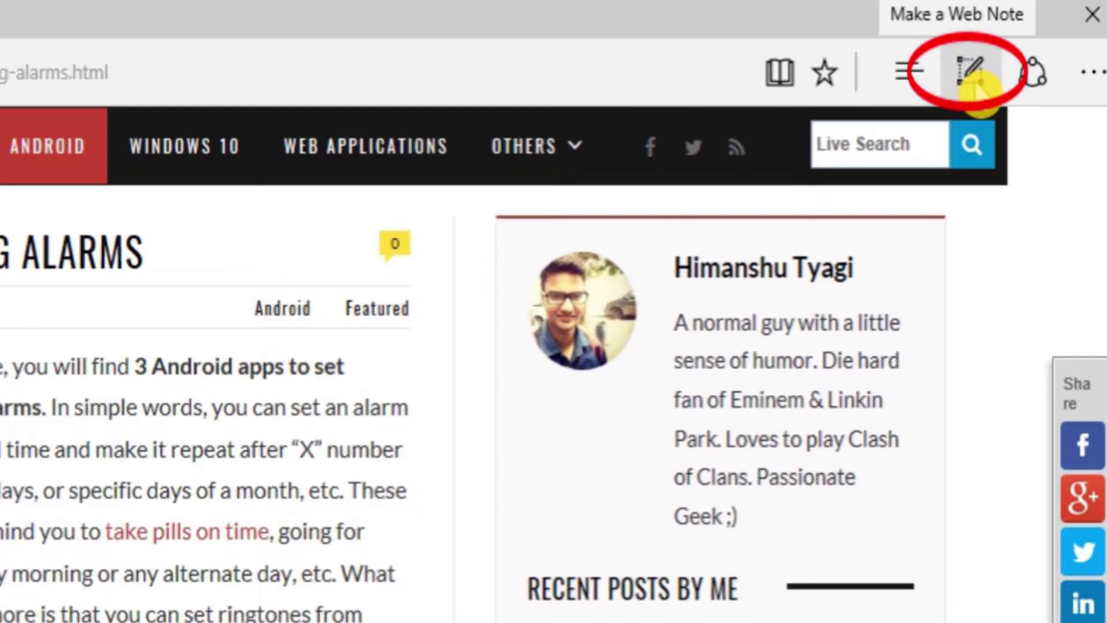
Switch the recurring-alarms article into Web Note markup mode.
left_click(973, 78)
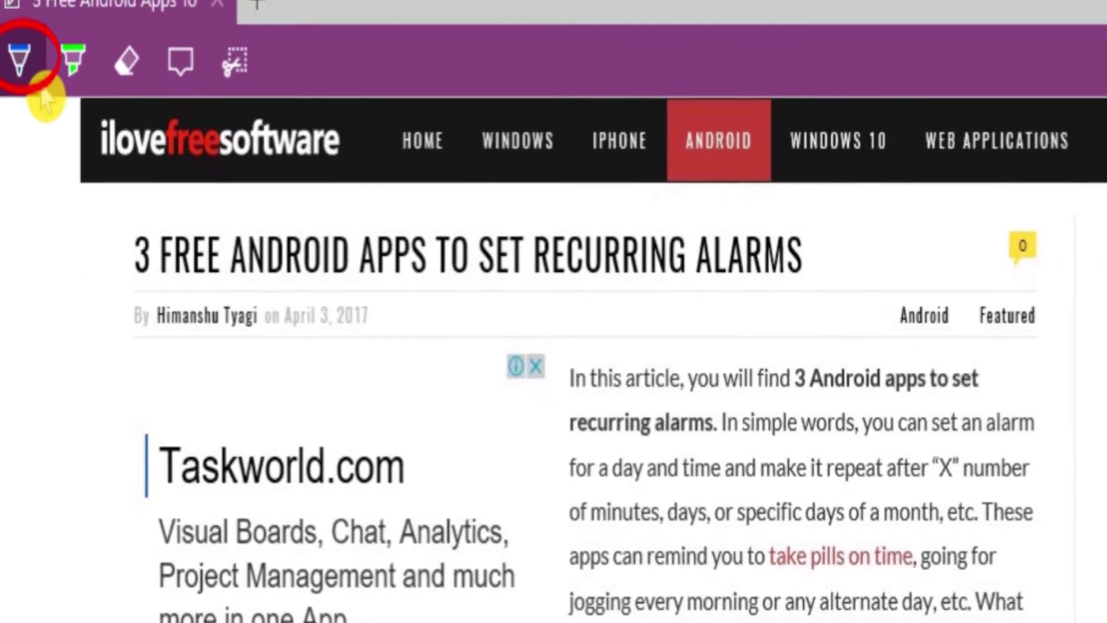
Handwrite 'I Love free Software' with the blue pen below the Taskworld ad.
left_click(23, 65)
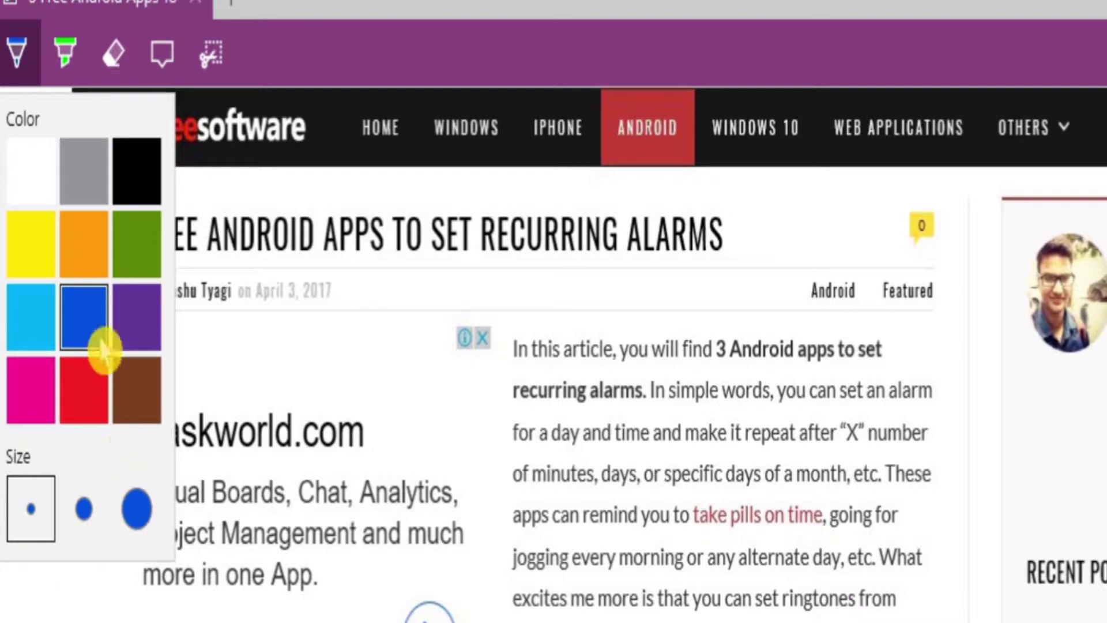
left_click(81, 606)
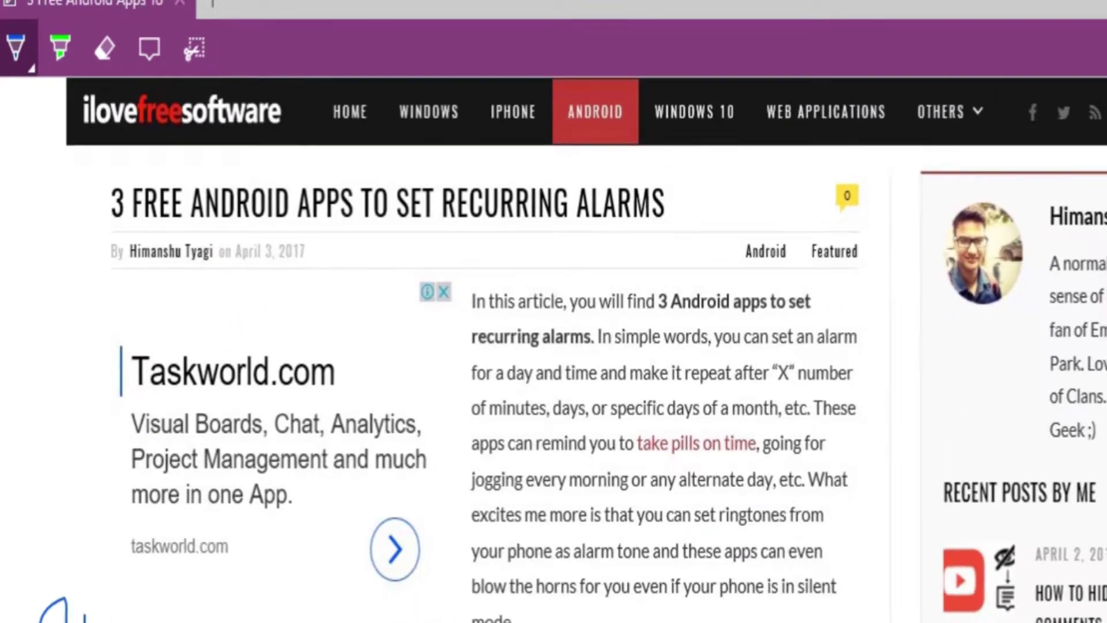
left_click_drag(56, 407, 29, 476)
left_click_drag(69, 415, 89, 460)
mouse_move(96, 438)
left_mouse_down()
mouse_move(184, 468)
mouse_move(333, 449)
mouse_move(378, 465)
mouse_move(545, 455)
mouse_move(623, 440)
left_mouse_up()
scroll(491, 369, "down", 3)
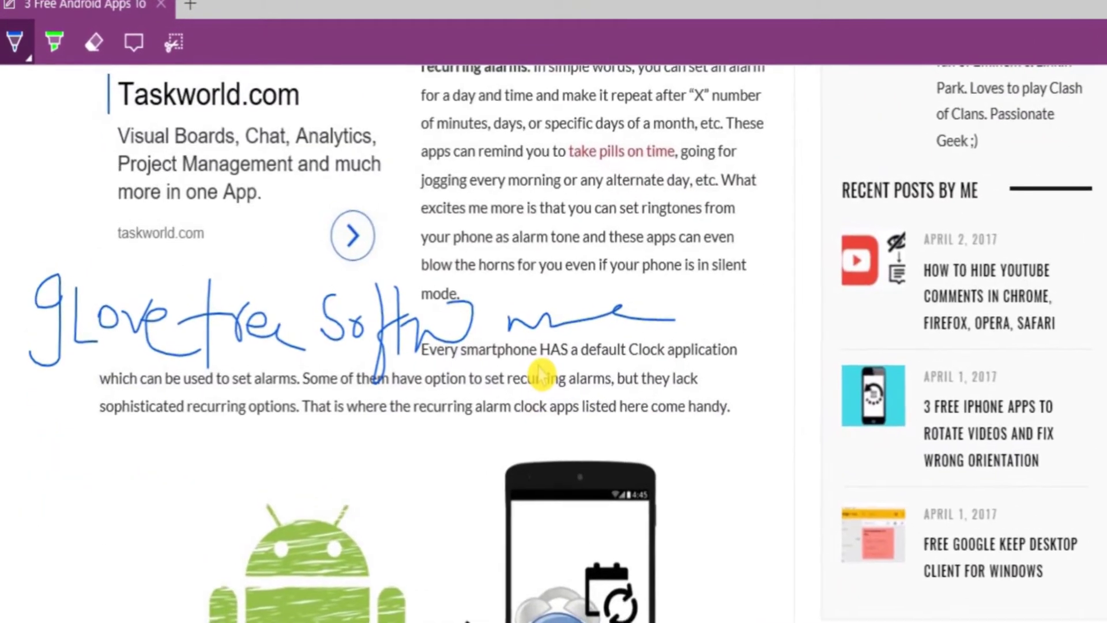
Highlight the recurring-options sentences and the ringtones passage with the orange highlighter.
left_click(57, 61)
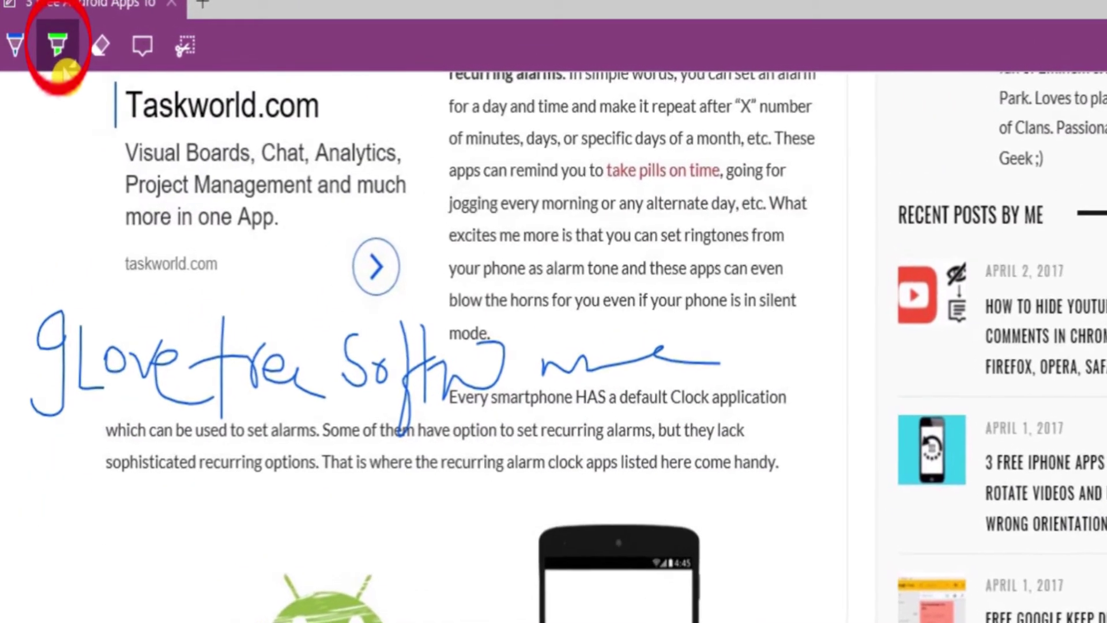
left_click(63, 58)
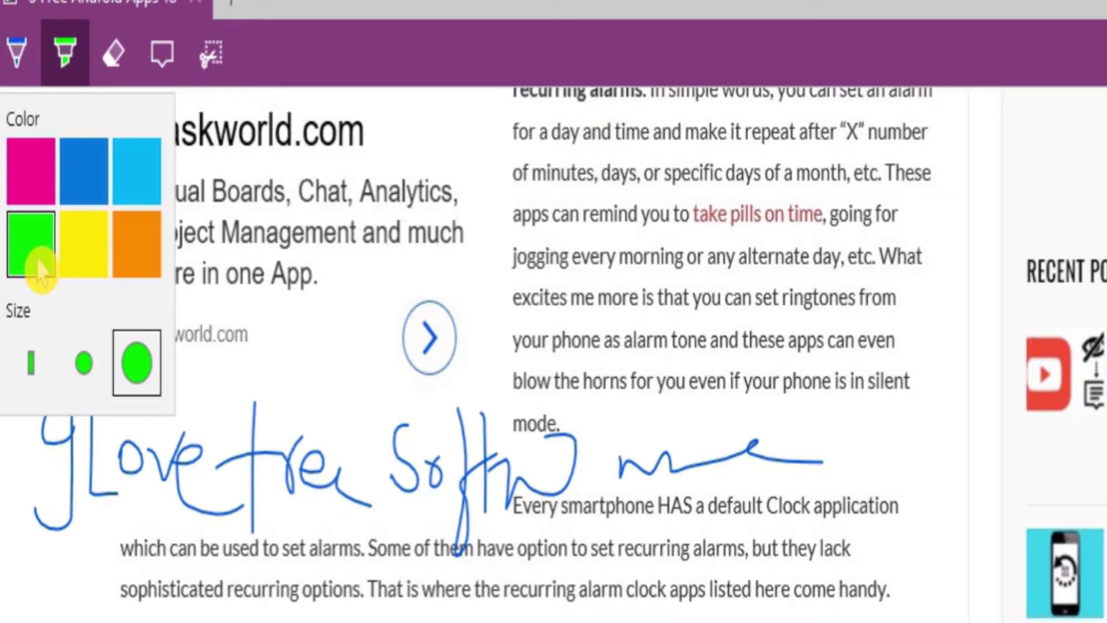
left_click(128, 266)
mouse_move(346, 568)
left_mouse_down()
mouse_move(860, 603)
mouse_move(897, 591)
left_mouse_up()
mouse_move(735, 262)
left_mouse_down()
mouse_move(750, 291)
mouse_move(914, 329)
mouse_move(707, 389)
mouse_move(542, 418)
left_mouse_up()
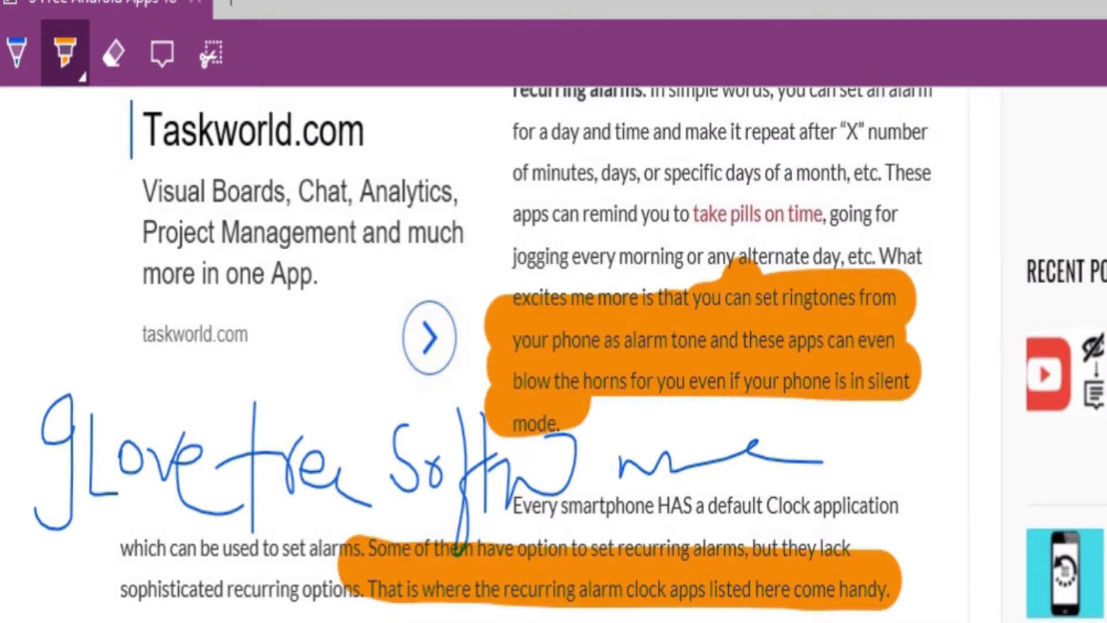
Erase a handwritten letter and a highlight, then clear all ink from the page.
left_click(114, 75)
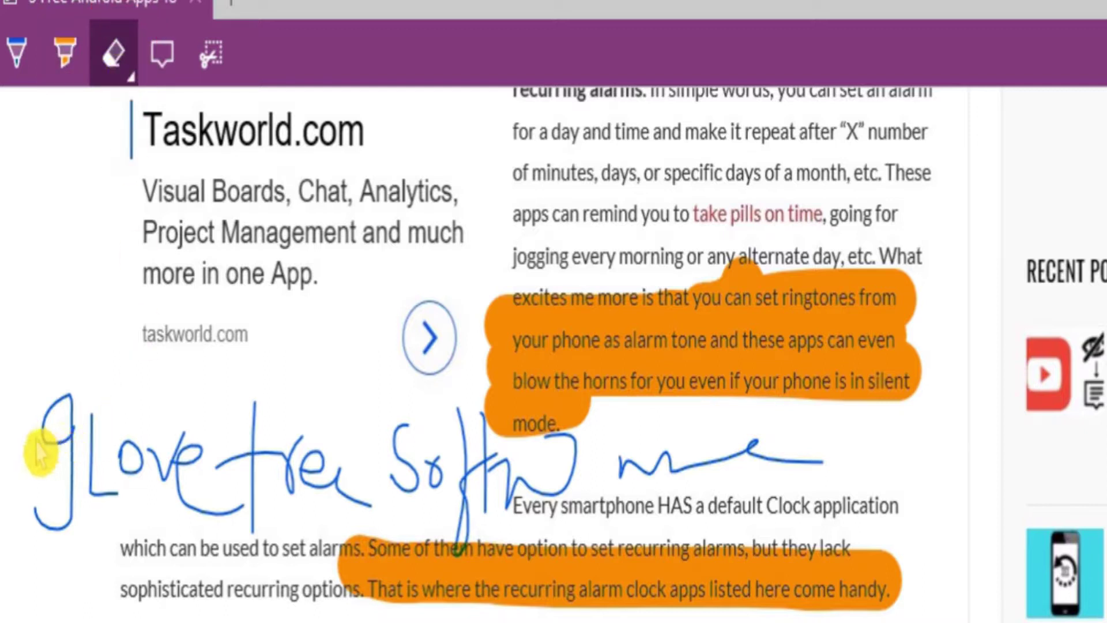
mouse_move(35, 453)
left_mouse_down()
mouse_move(185, 467)
mouse_move(178, 502)
left_mouse_up()
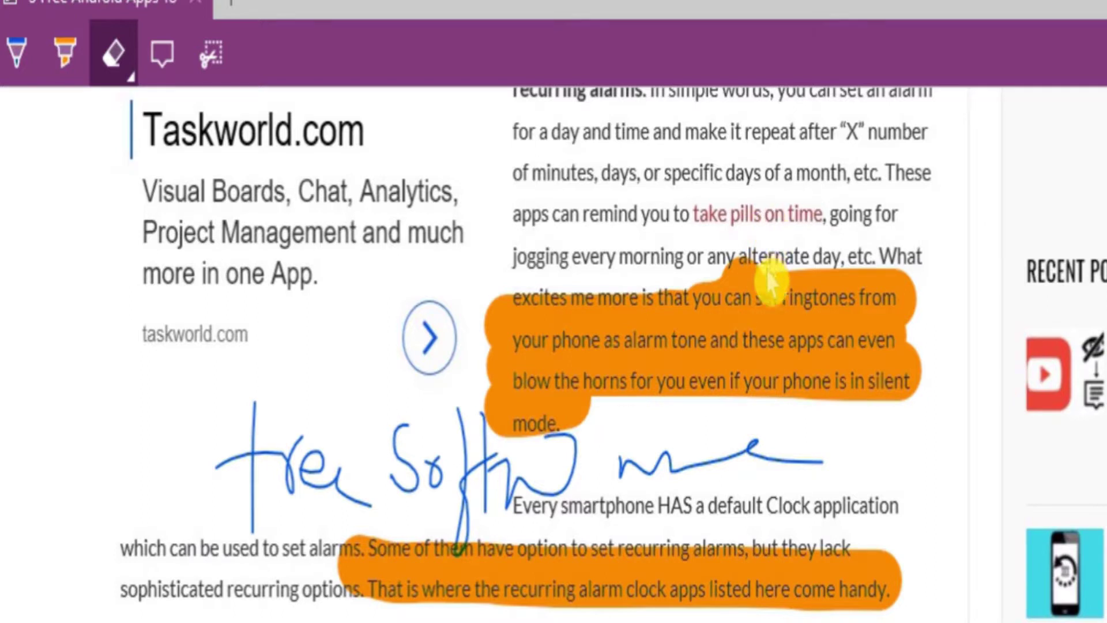
left_click_drag(771, 289, 773, 332)
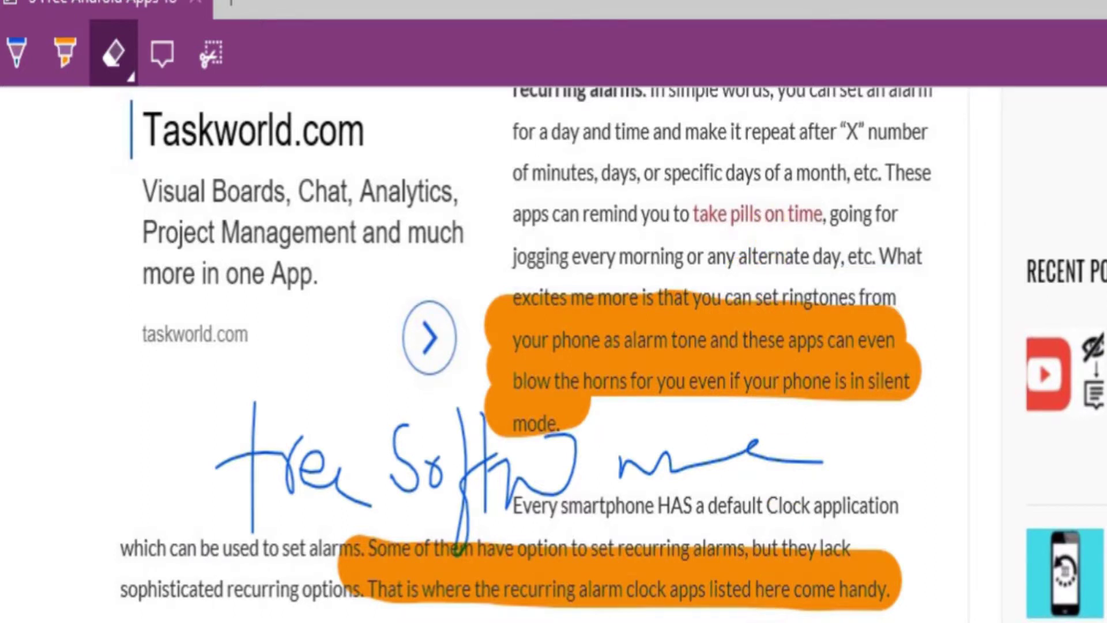
left_click(129, 85)
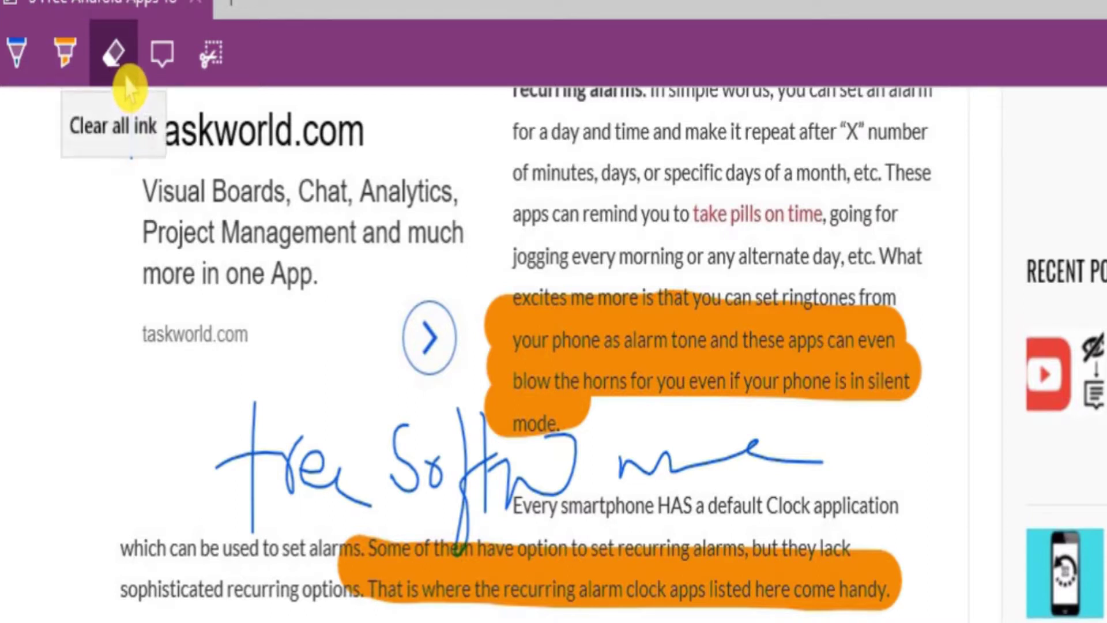
left_click(148, 155)
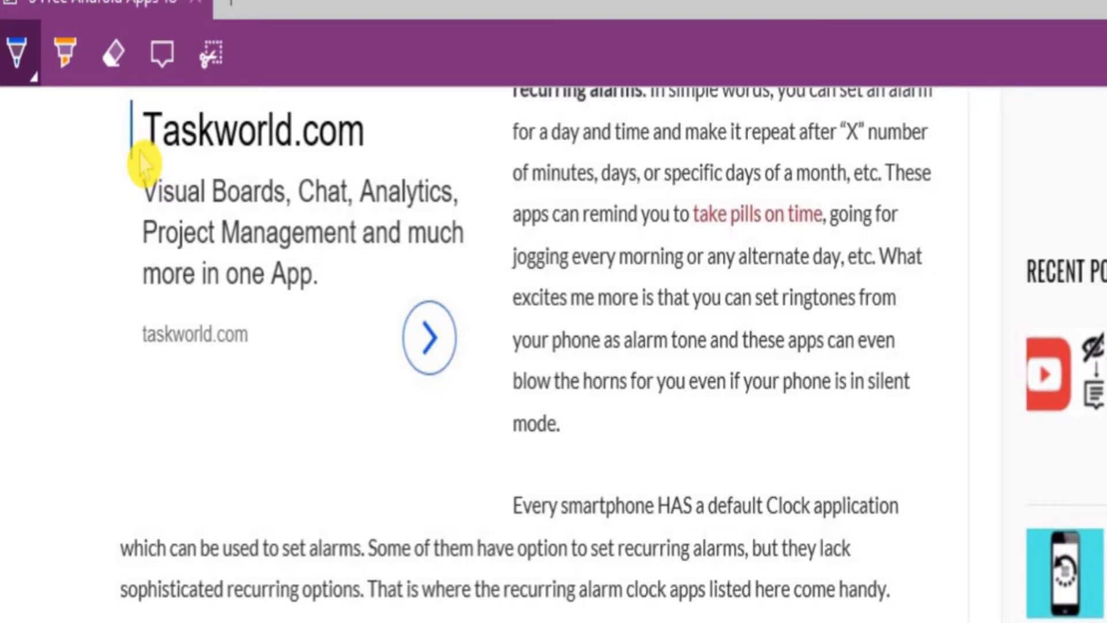
Add typed comments 'Set ringtone to wake early in the morning' and 'Smartphone to have'.
left_click(160, 54)
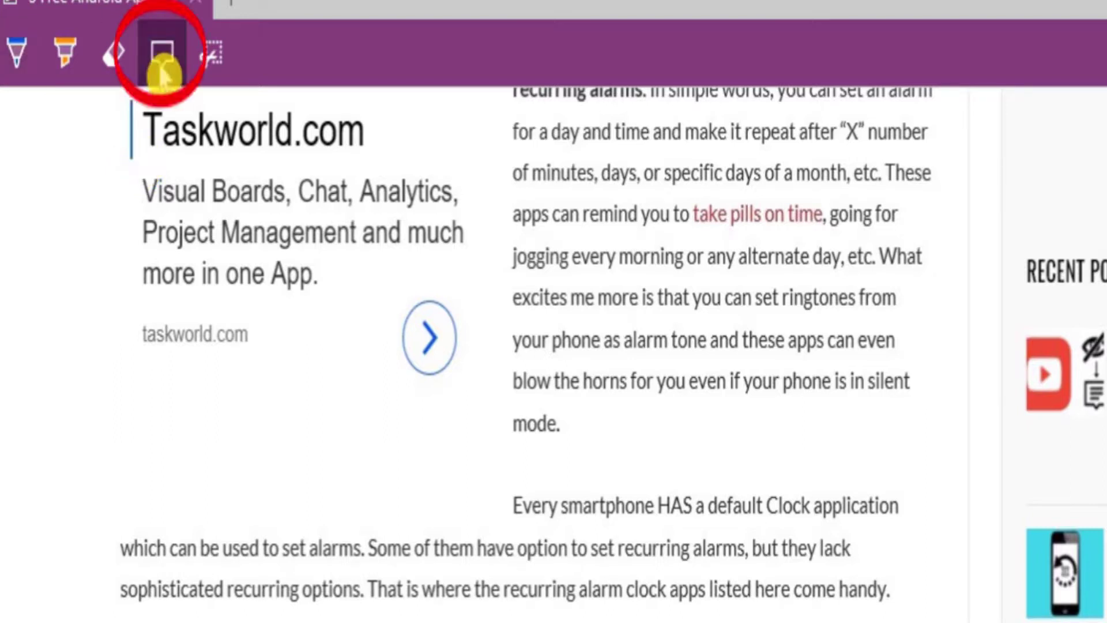
left_click(790, 287)
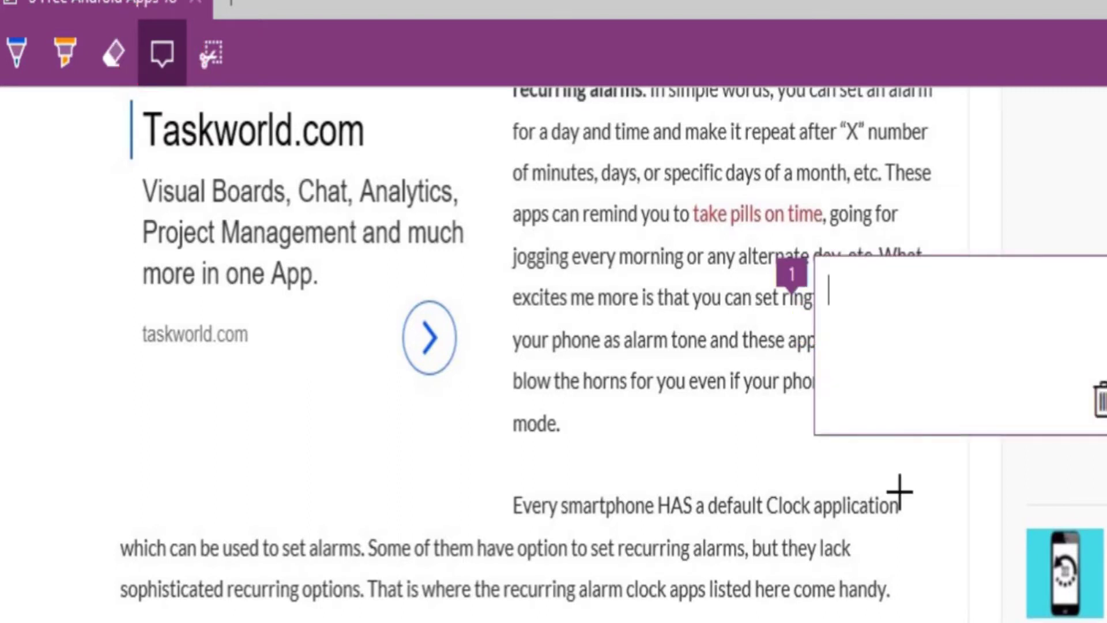
type("Set rington")
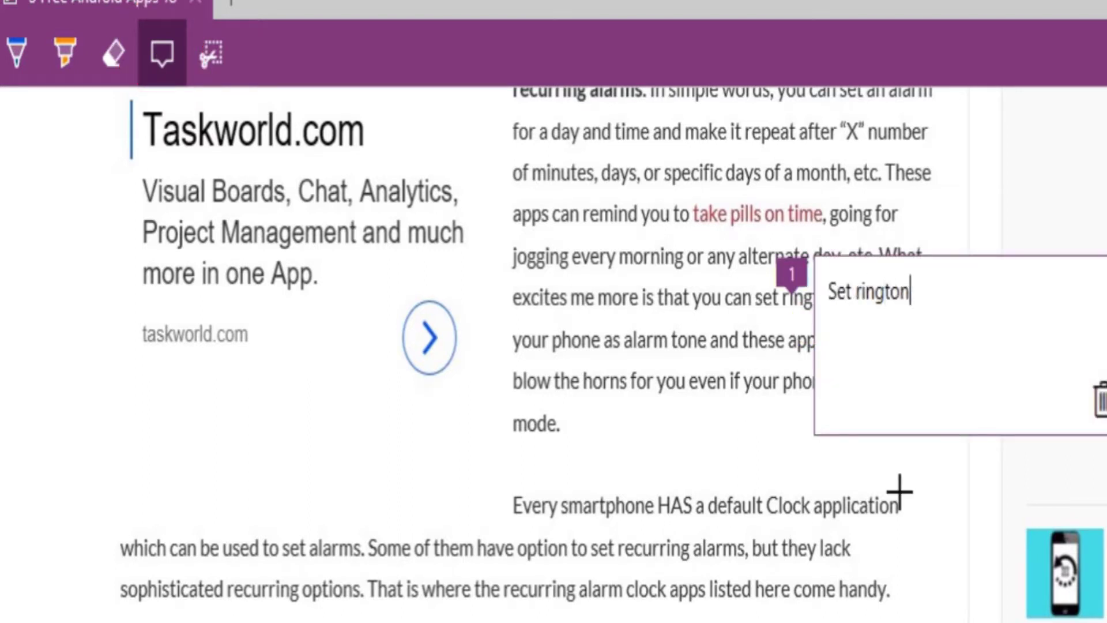
type("e to wake ")
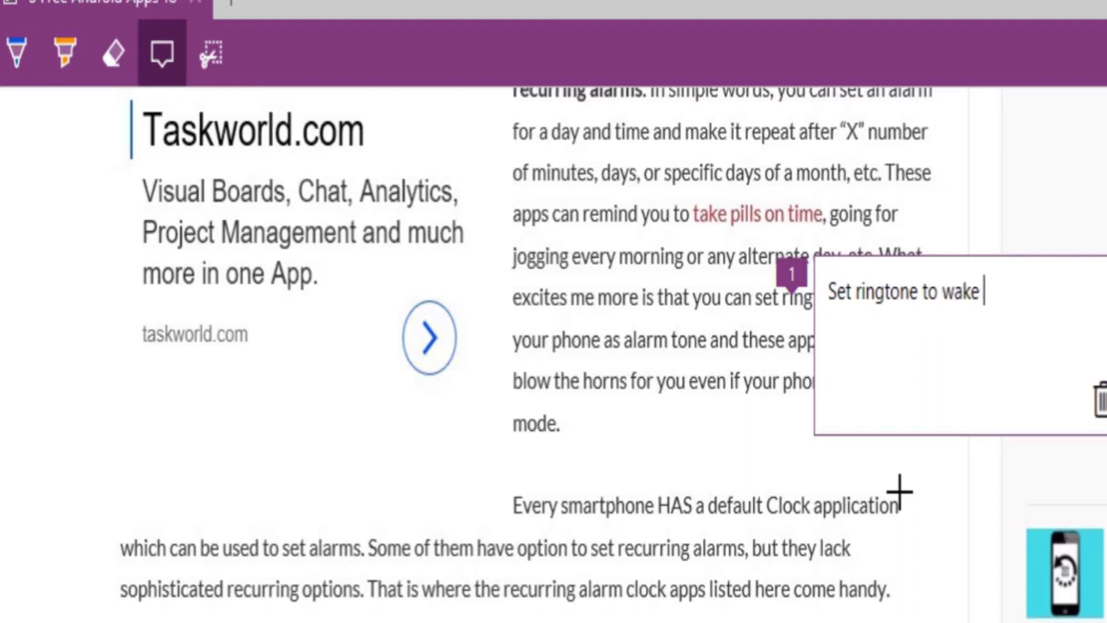
type("early in the morning")
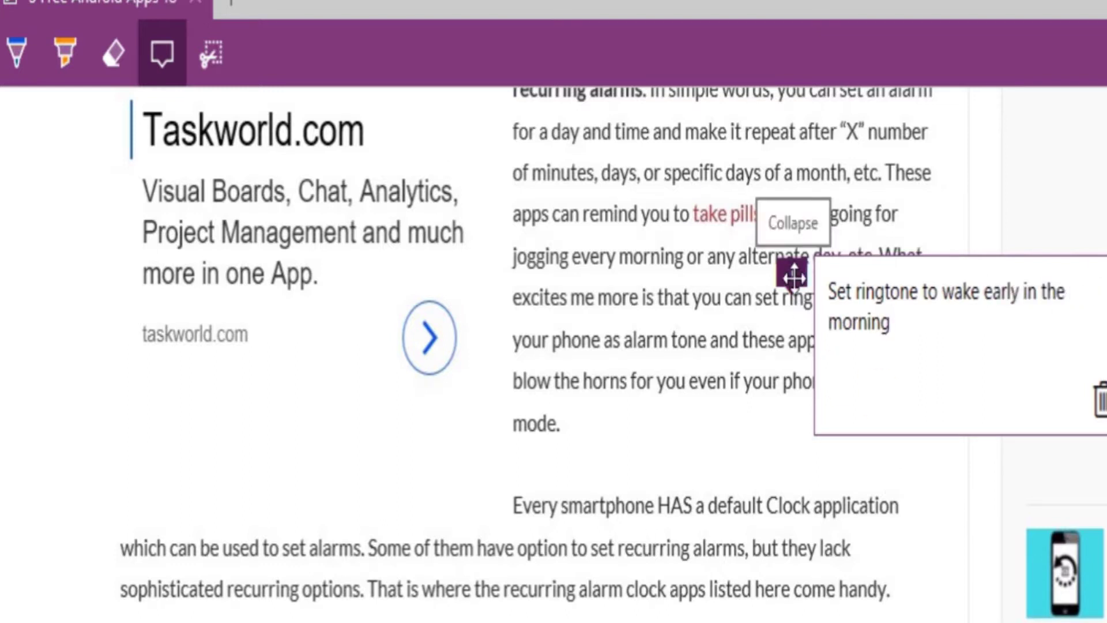
left_click(792, 275)
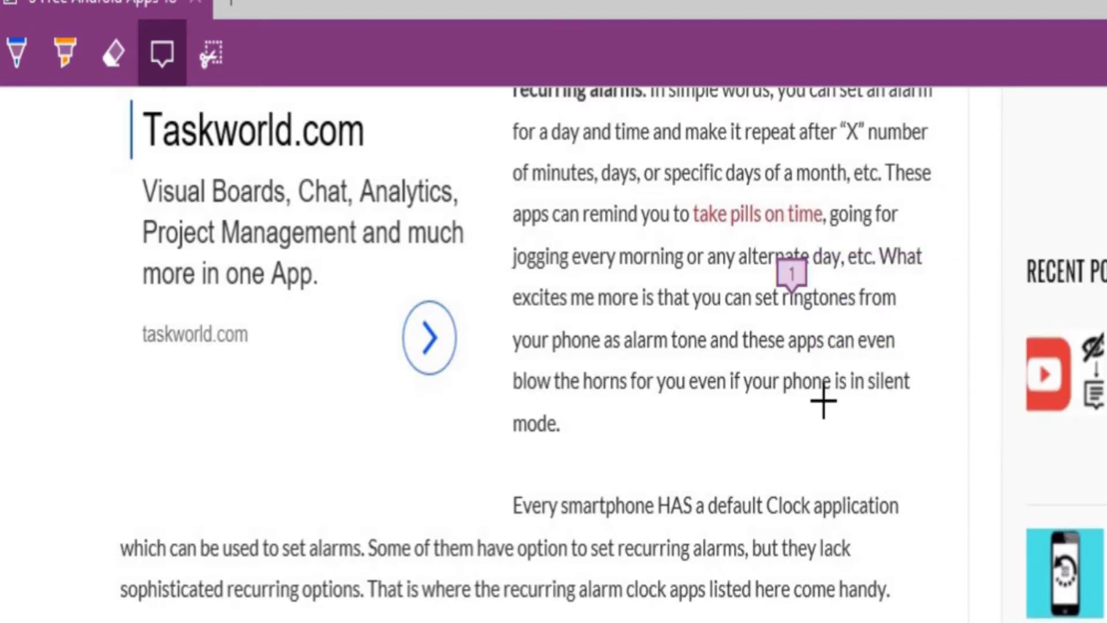
left_click(567, 500)
type("Smartphone to ")
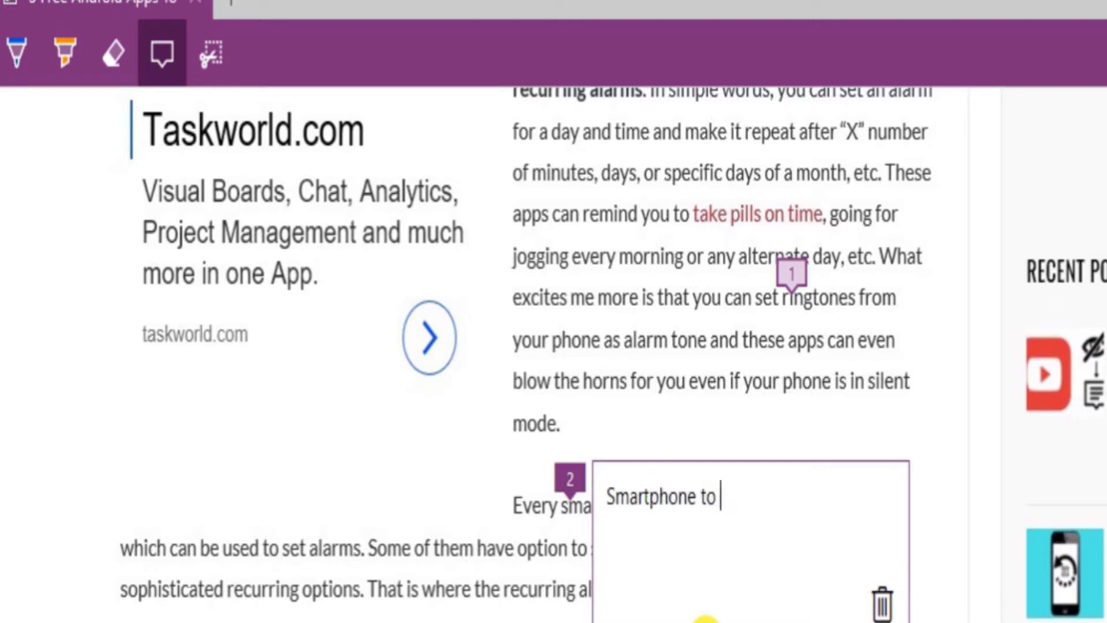
type("have")
left_click(568, 479)
Add an 'alarm' comment before the word recurring and reopen it.
scroll(734, 512, "down", 3)
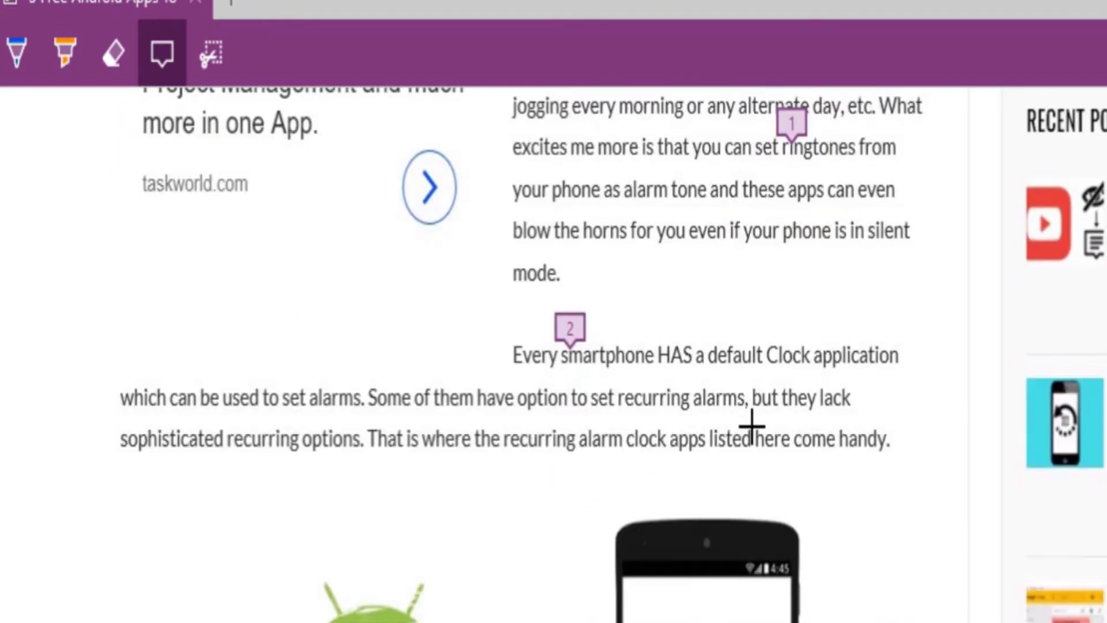
left_click(514, 441)
type("alarm")
left_click(513, 419)
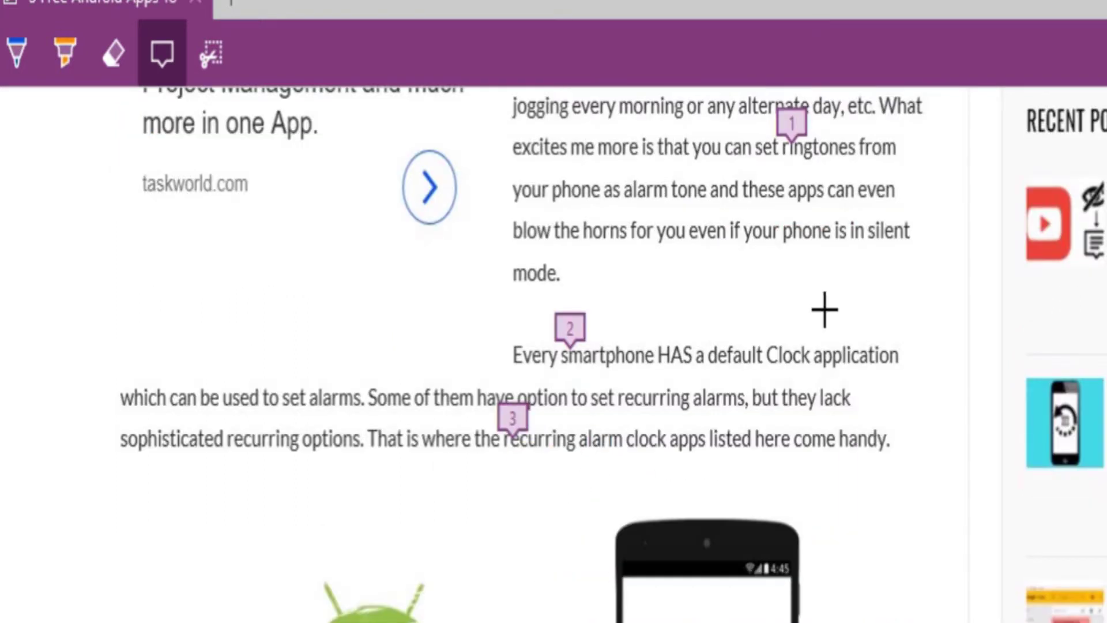
left_click(513, 419)
left_click(824, 545)
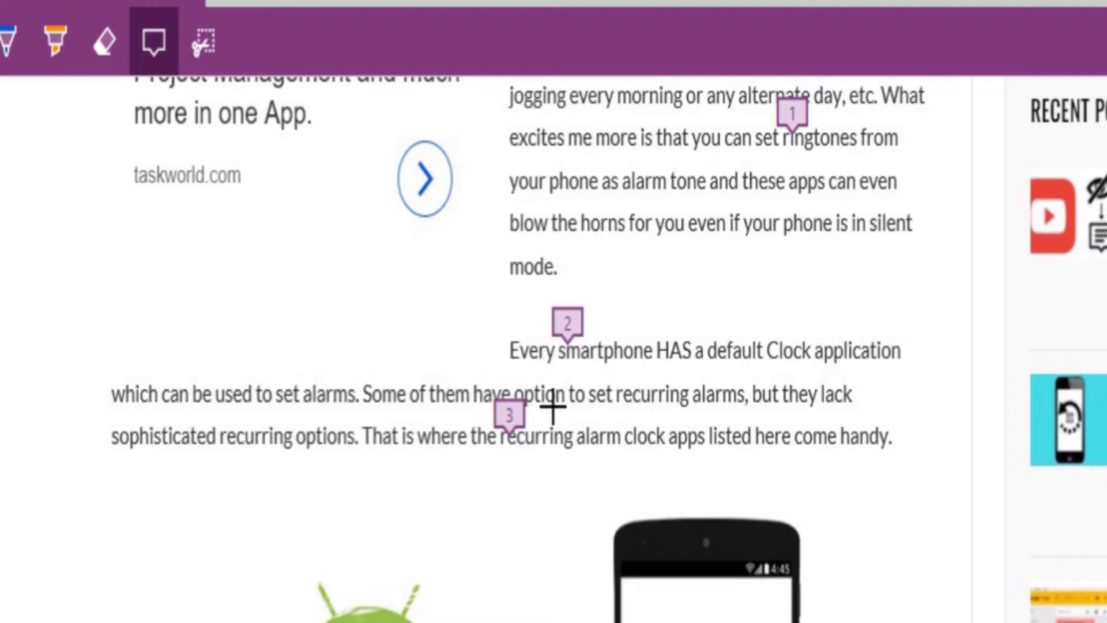
left_click(522, 418)
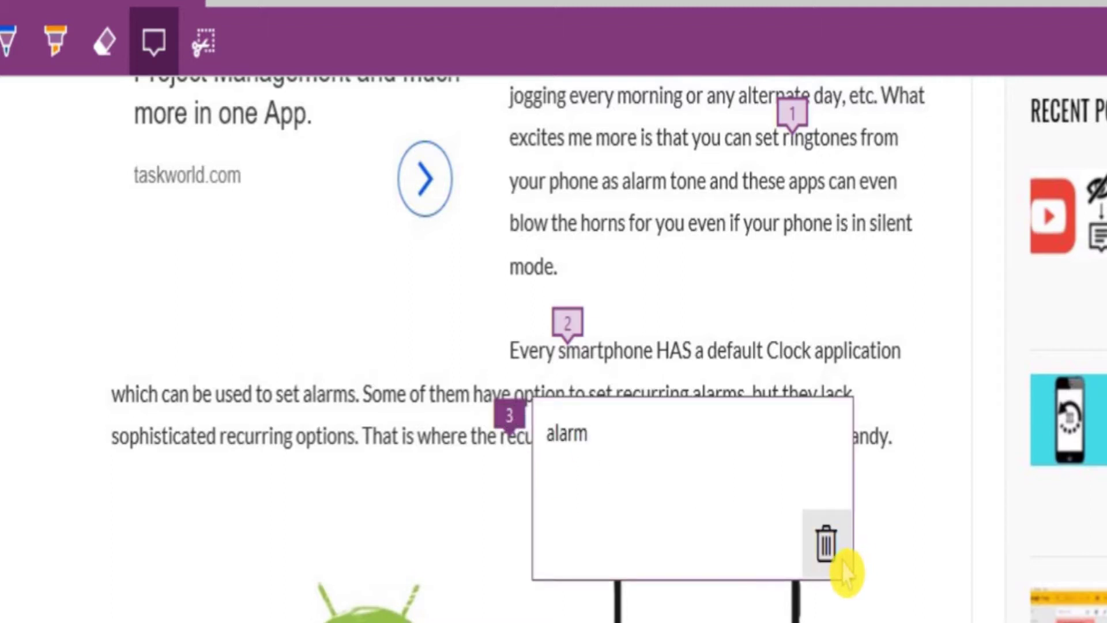
Delete the alarm comment and clip the reMind Alarm Clock heading and screenshots.
left_click(826, 545)
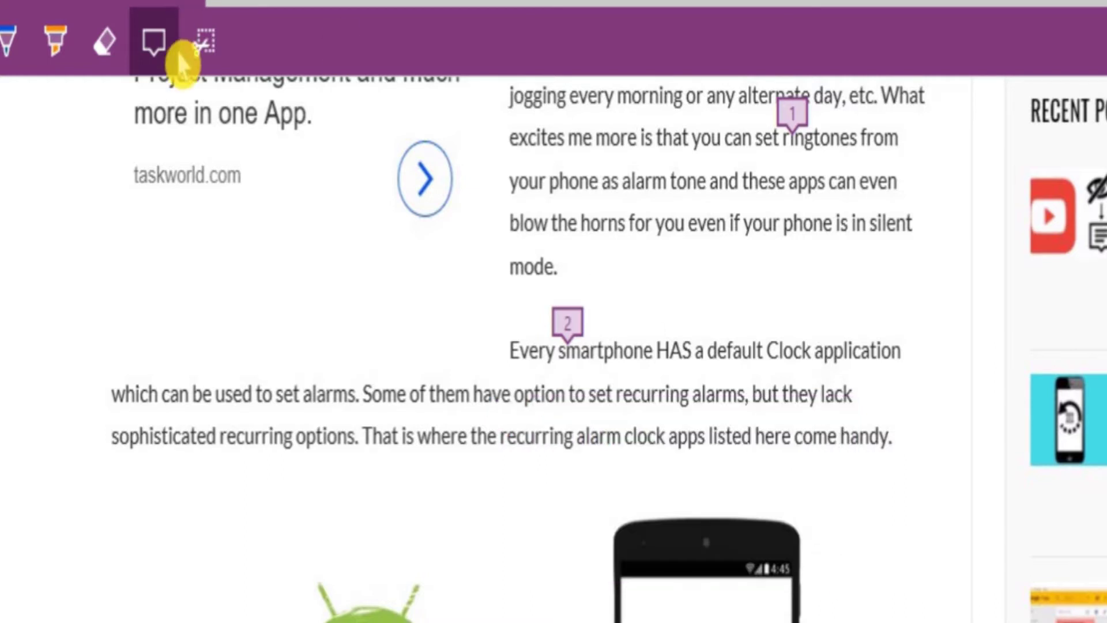
scroll(378, 258, "up", 3)
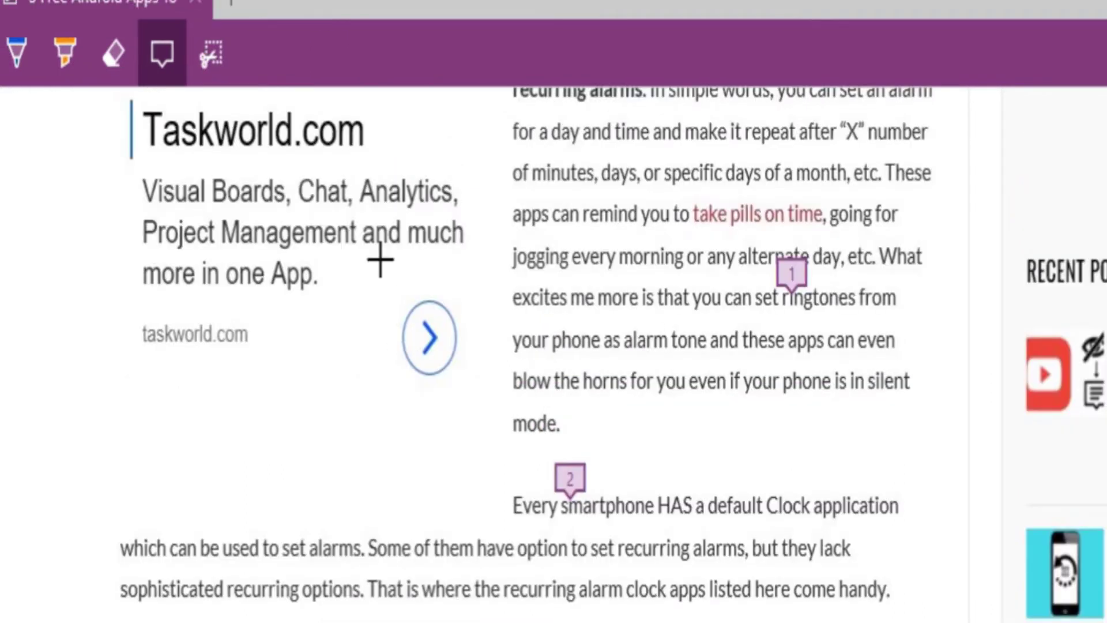
left_click(222, 69)
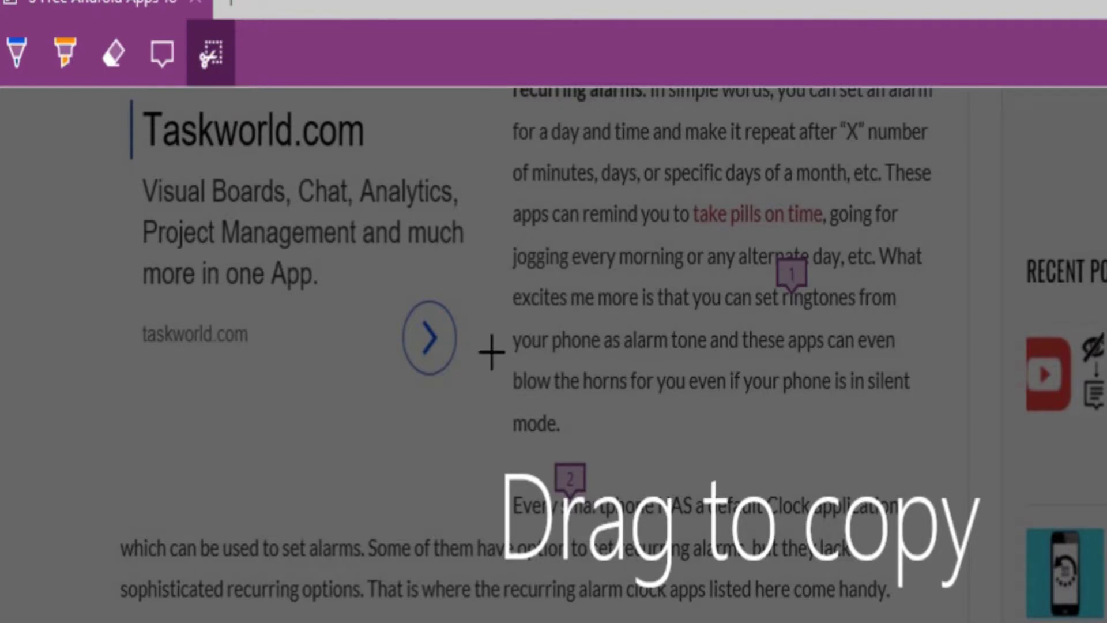
scroll(483, 464, "up", 10)
scroll(470, 463, "down", 15)
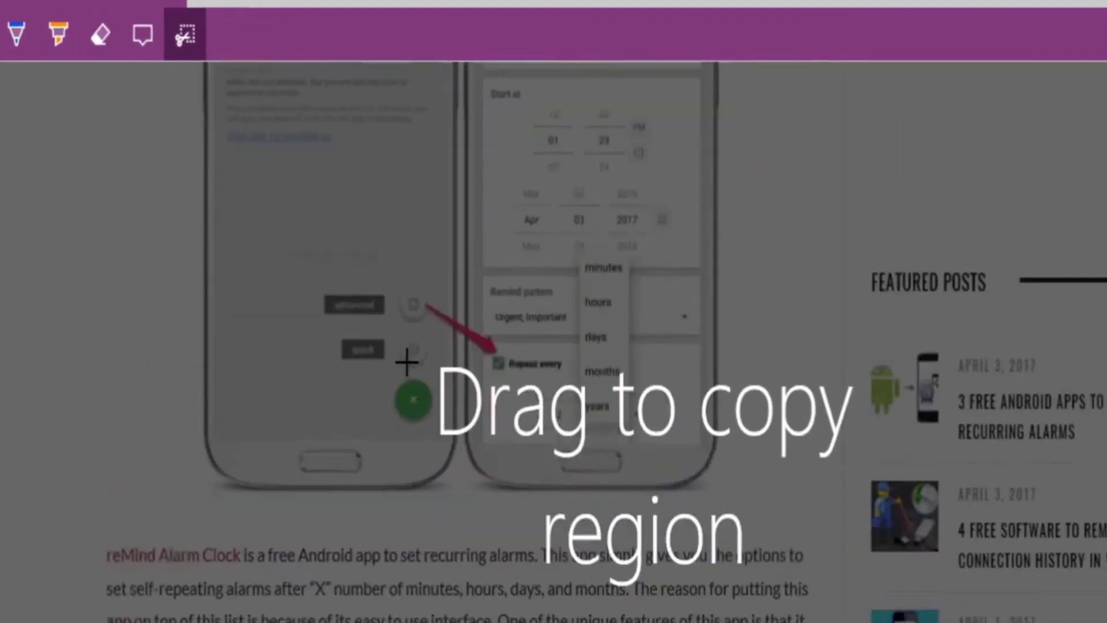
scroll(354, 270, "down", 5)
scroll(354, 269, "up", 15)
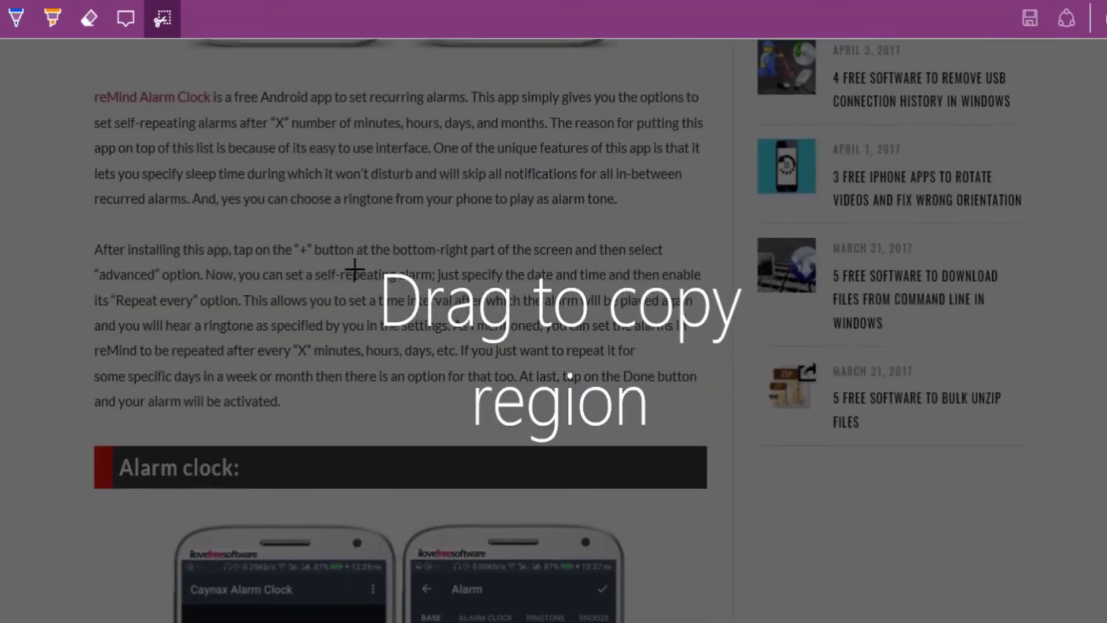
scroll(354, 267, "down", 2)
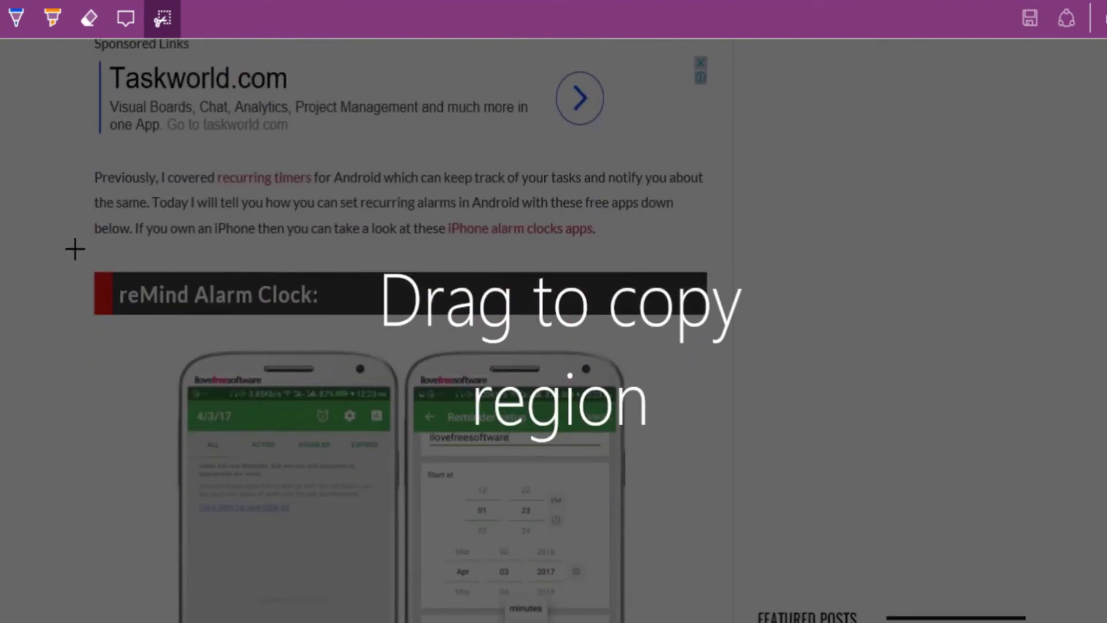
left_click_drag(74, 250, 723, 588)
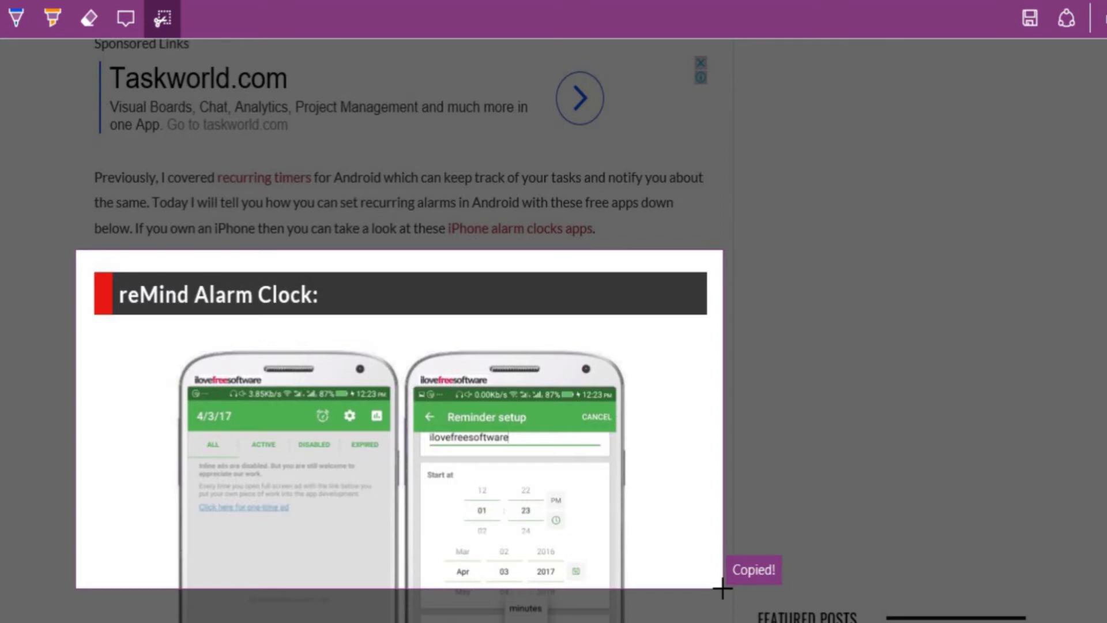
Launch Paint via an 'ms paint' search and paste the clipped image.
key("super")
type("ms paint")
key("Return")
key("ctrl+v")
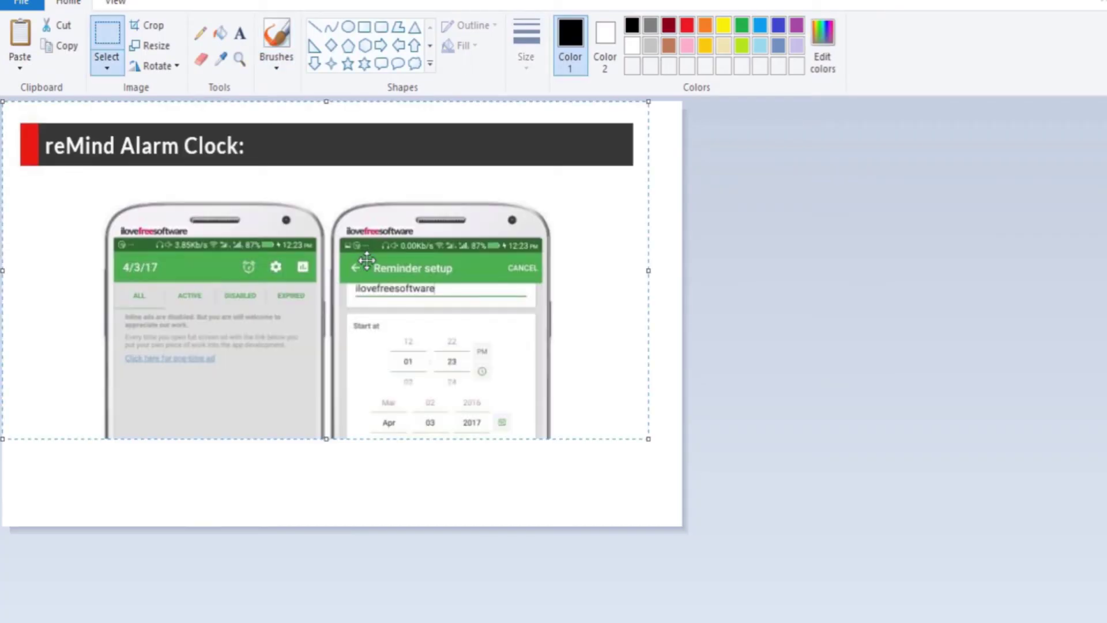
Start saving the image as 'ILoveF', then show the web note's Share options in Edge.
key("ctrl+s")
key("BackSpace")
type("ILoveF")
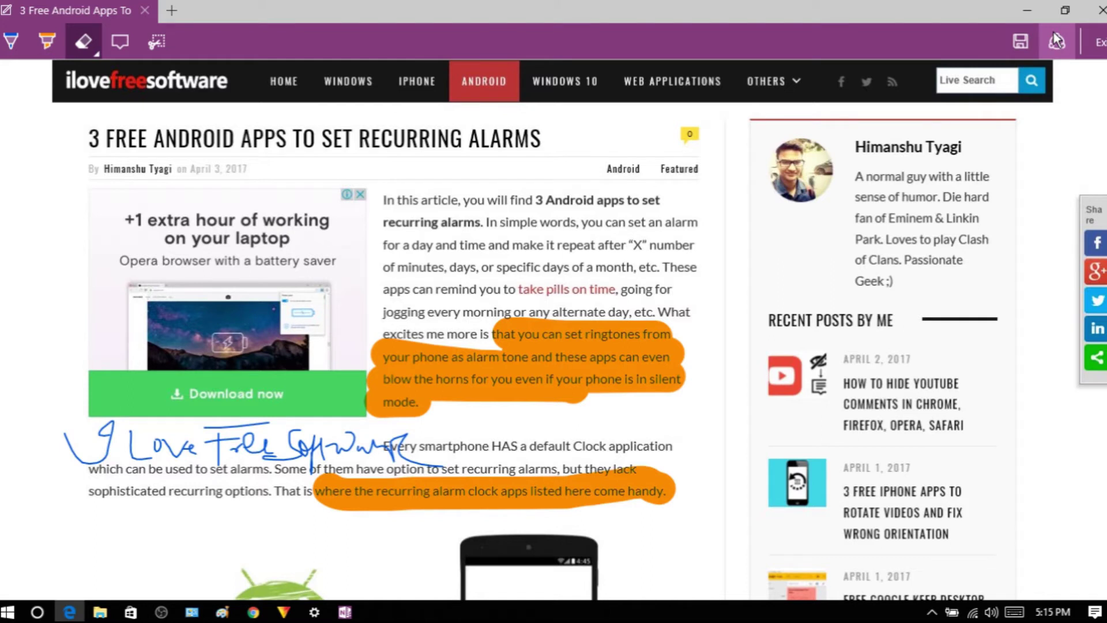
left_click(1057, 41)
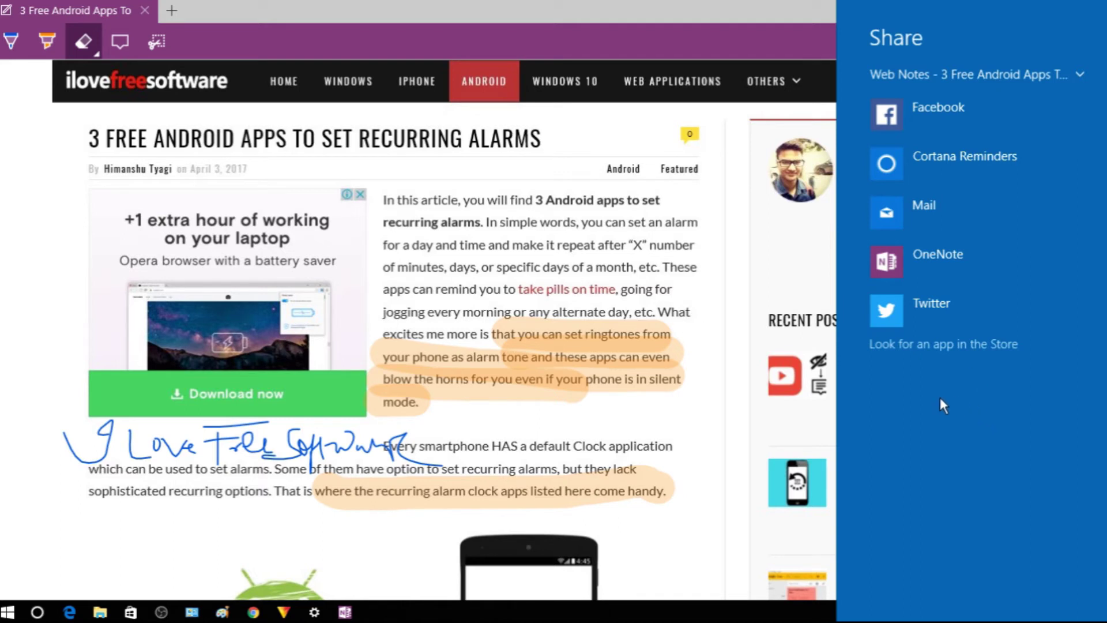
Close the Share pane and save the web note to OneNote's Quick Notes.
left_click(719, 112)
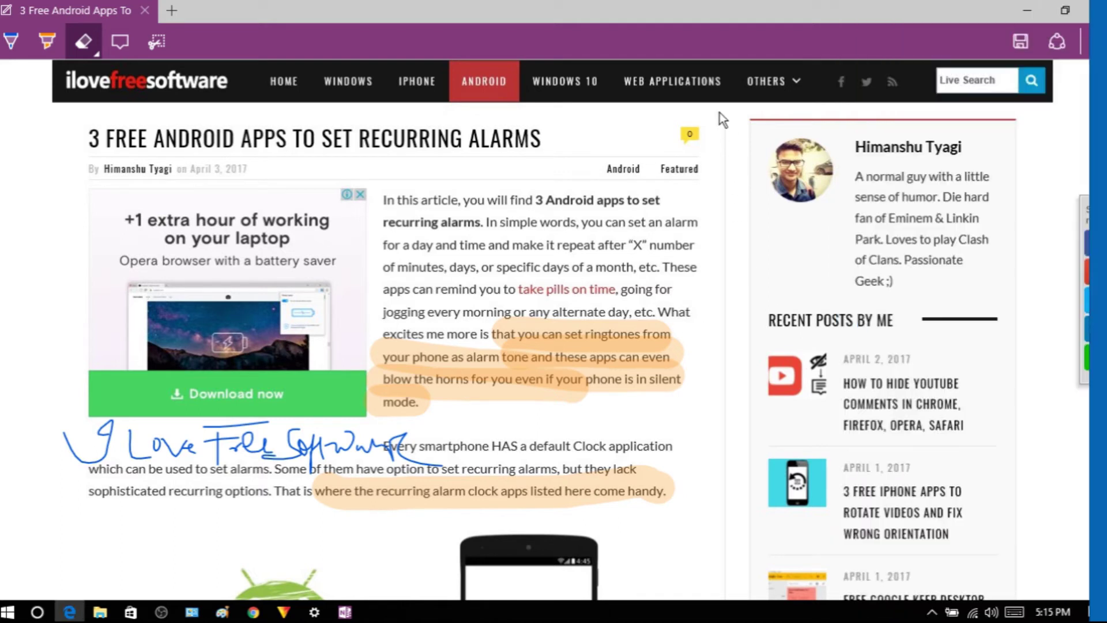
left_click(1021, 42)
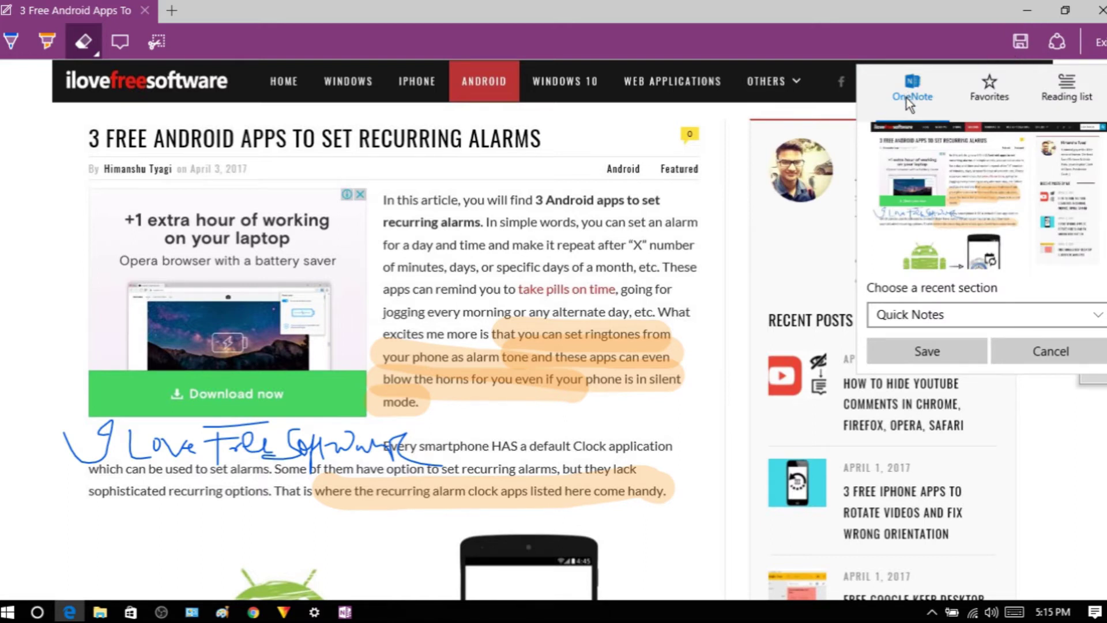
left_click(935, 351)
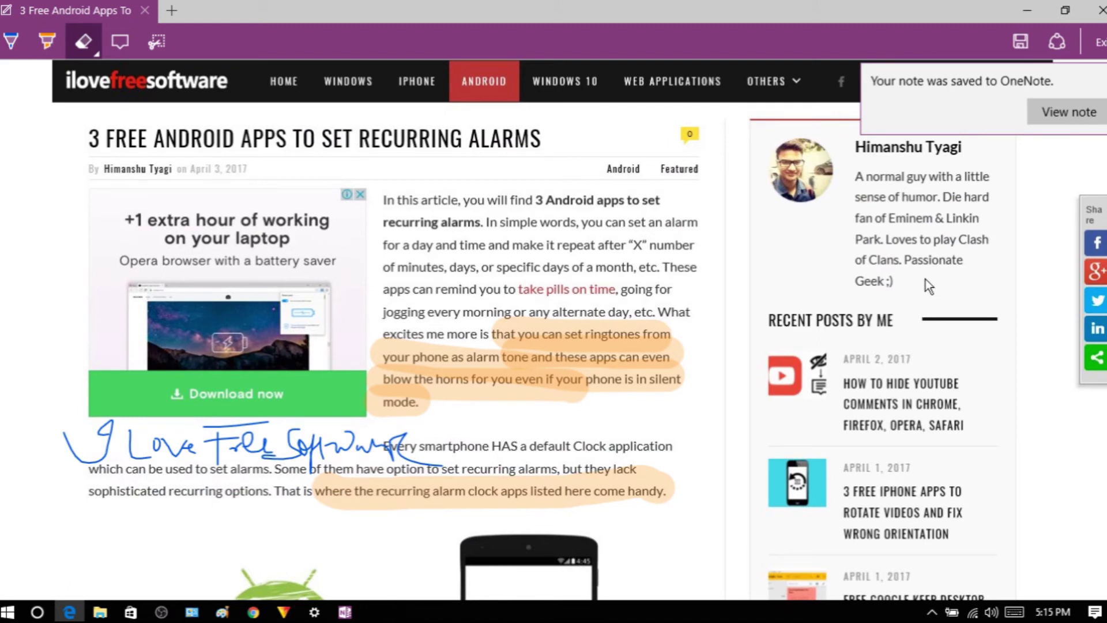
Open the saved note in OneNote and scroll up to its page title.
left_click(1051, 113)
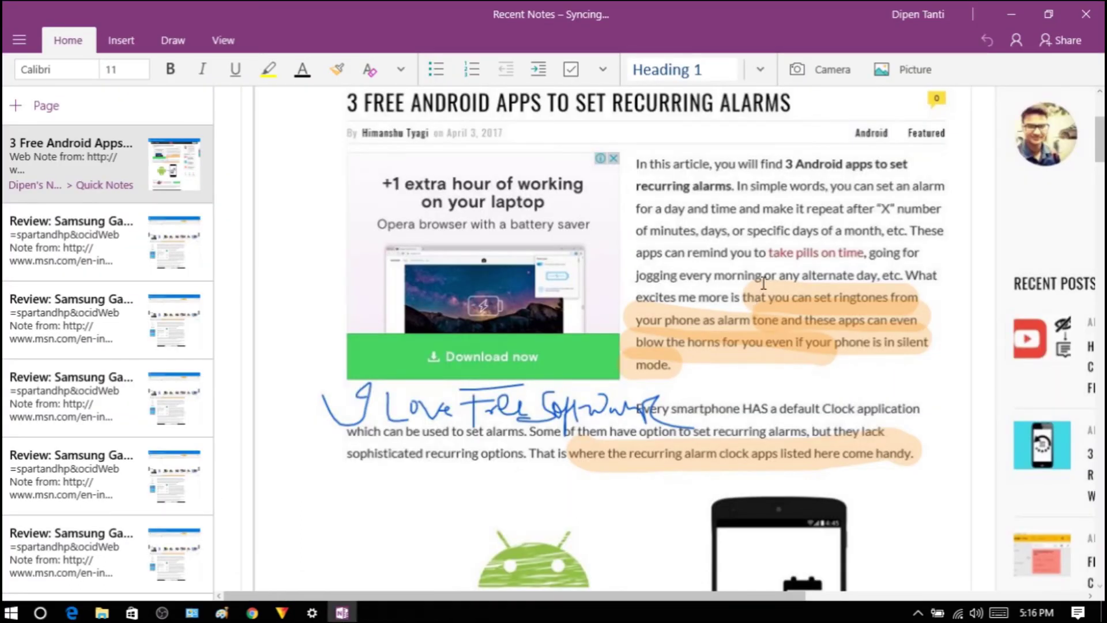
scroll(762, 282, "up", 4)
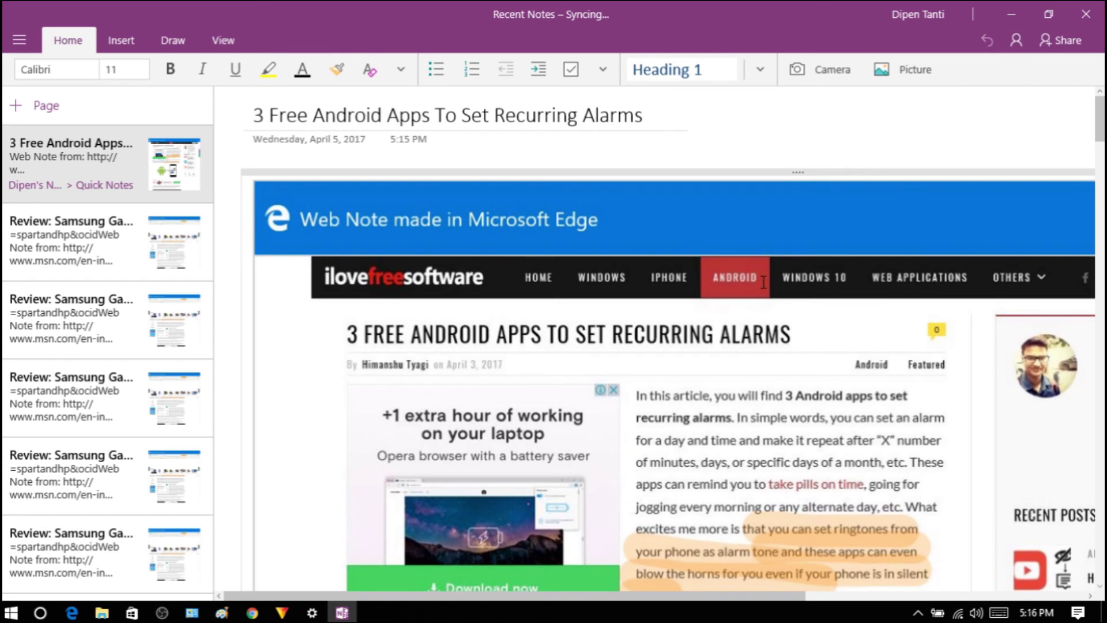